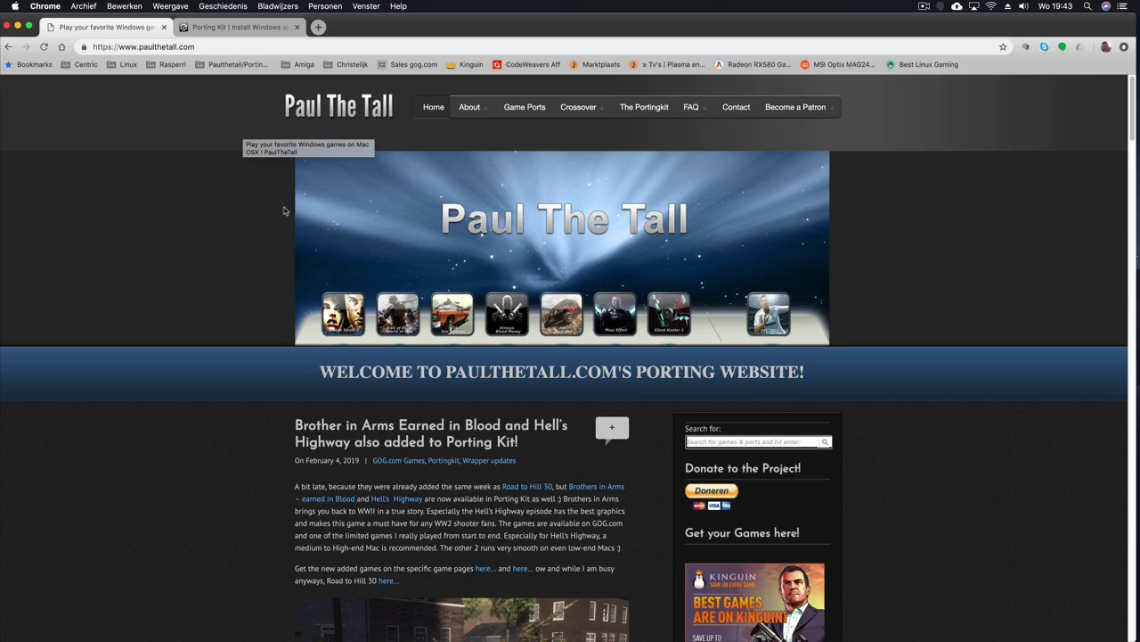
Step: Dismiss the notification with 'Niet nu' and end on the portingkit.com tab after revisiting paulthetall.com
left_click(270, 29)
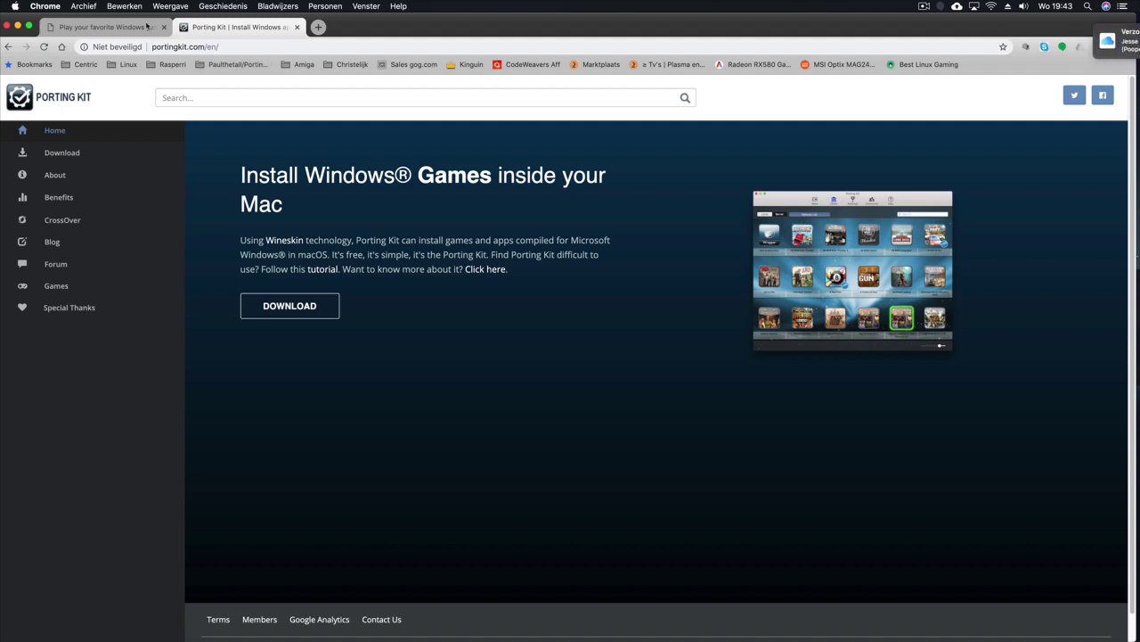
left_click(1109, 32)
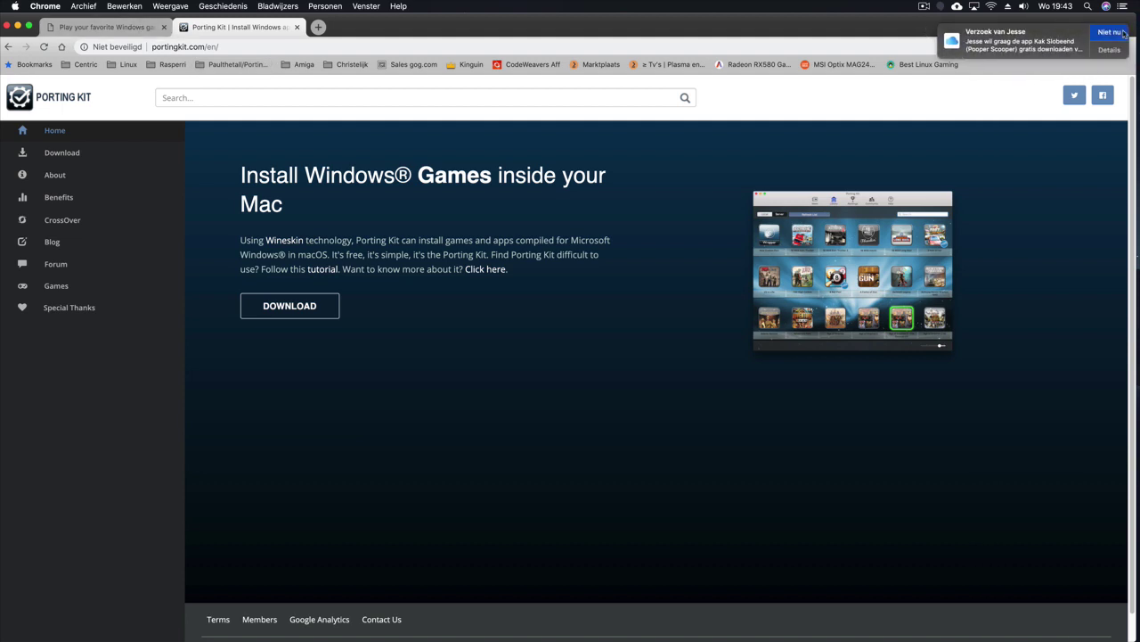
left_click(111, 28)
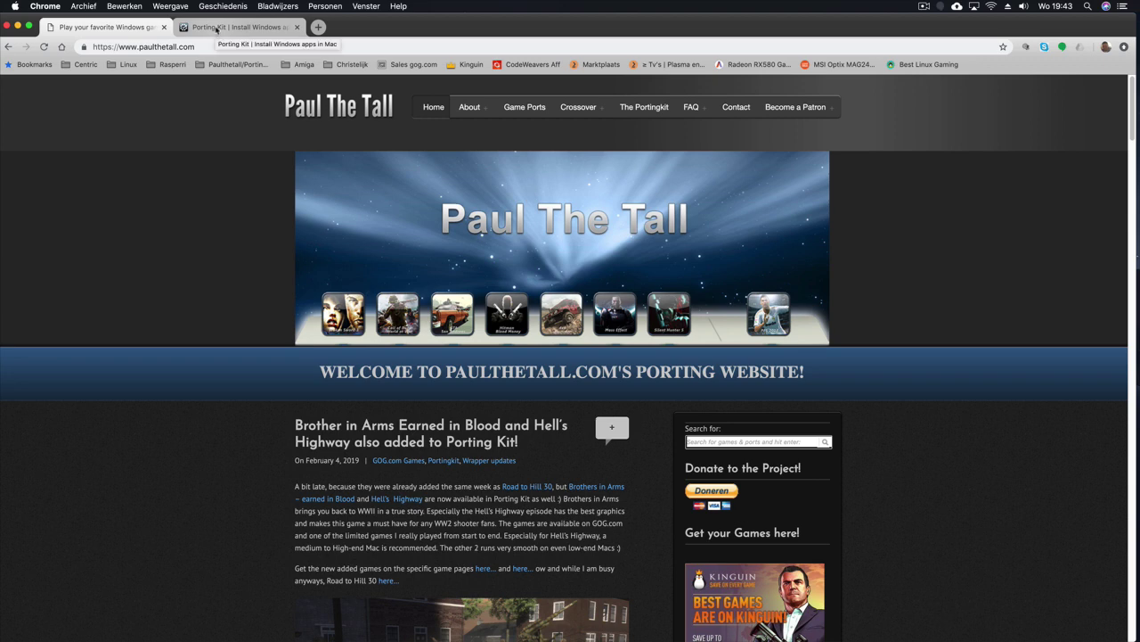
left_click(217, 27)
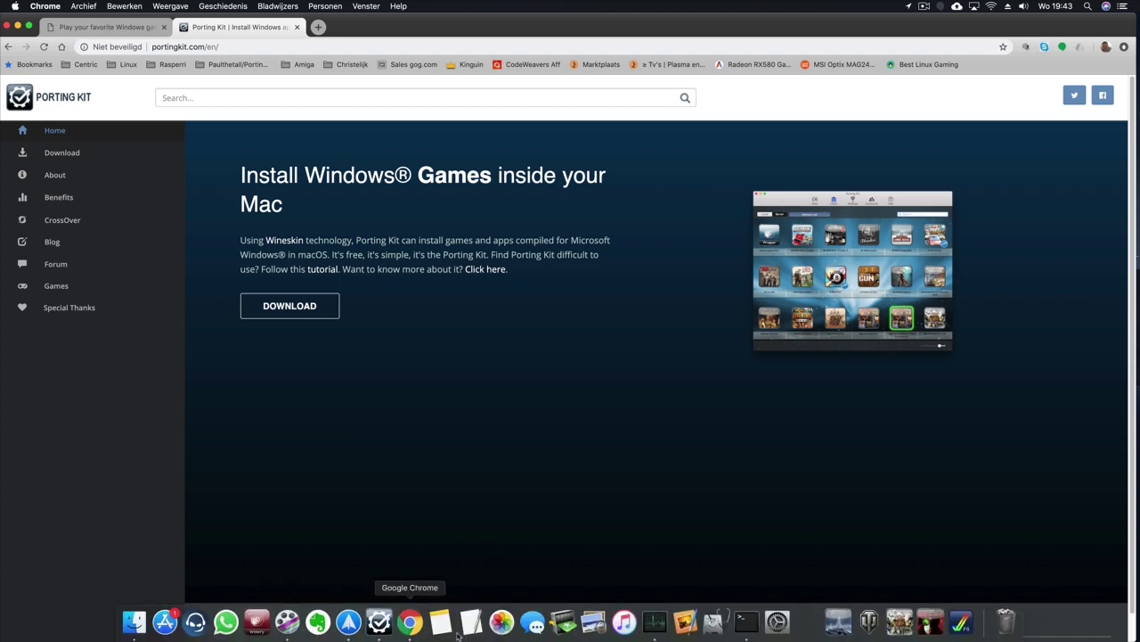
Step: Launch Porting Kit and show the local (Lokaal) library with the search cleared
left_click(379, 621)
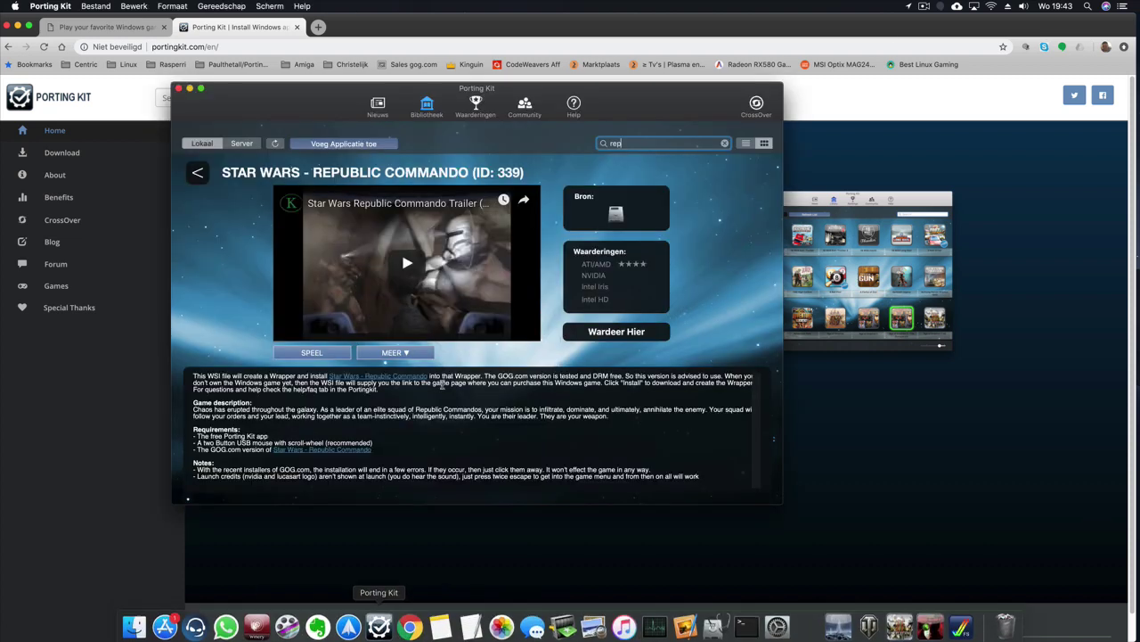
left_click(244, 144)
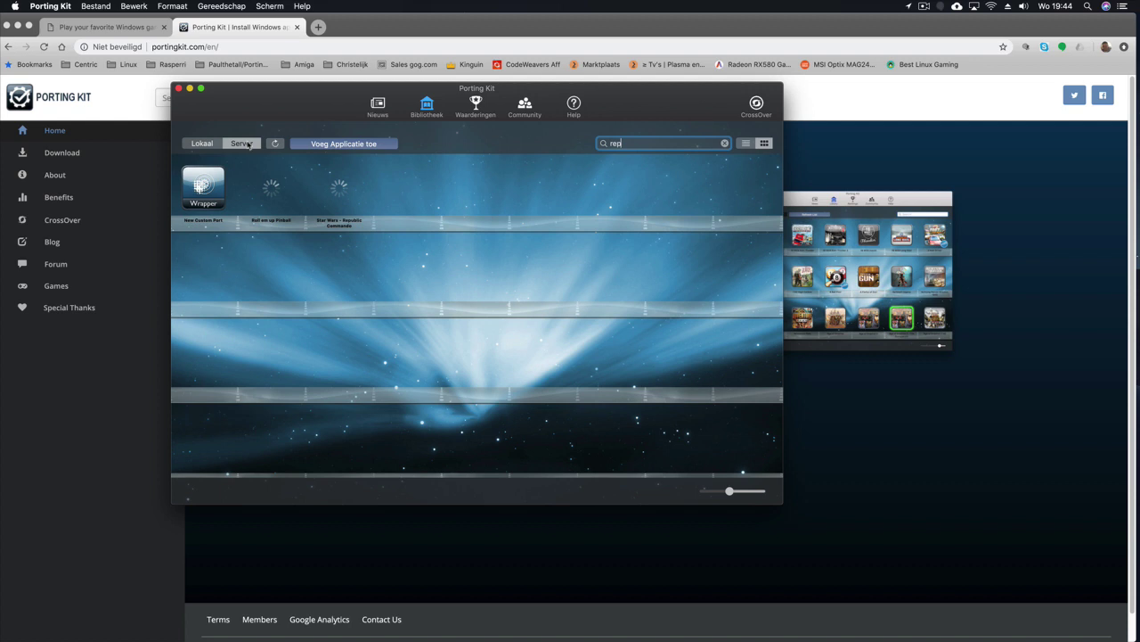
left_click(205, 144)
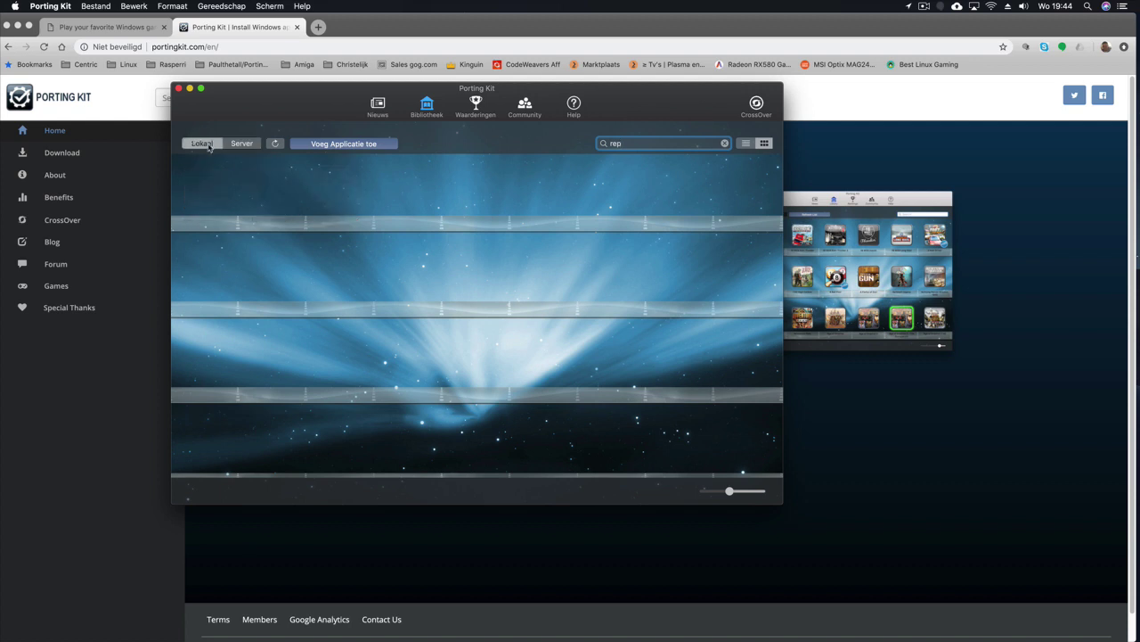
key("Escape")
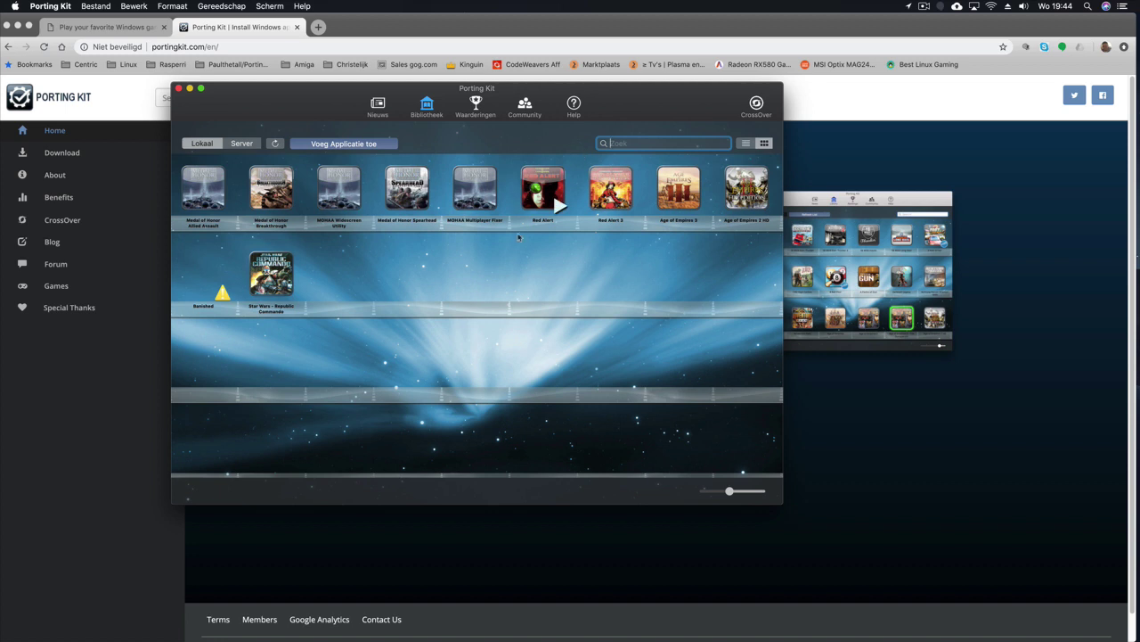
Step: Remove the missing Banished game, then list the full Server catalogue
left_click(214, 284)
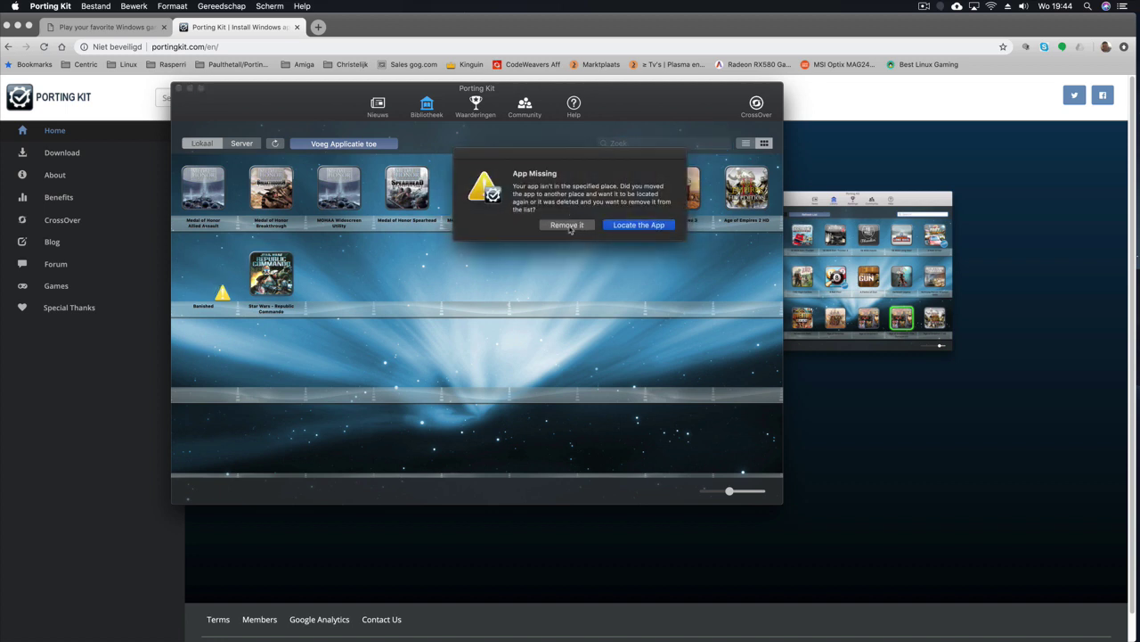
left_click(570, 228)
mouse_move(472, 207)
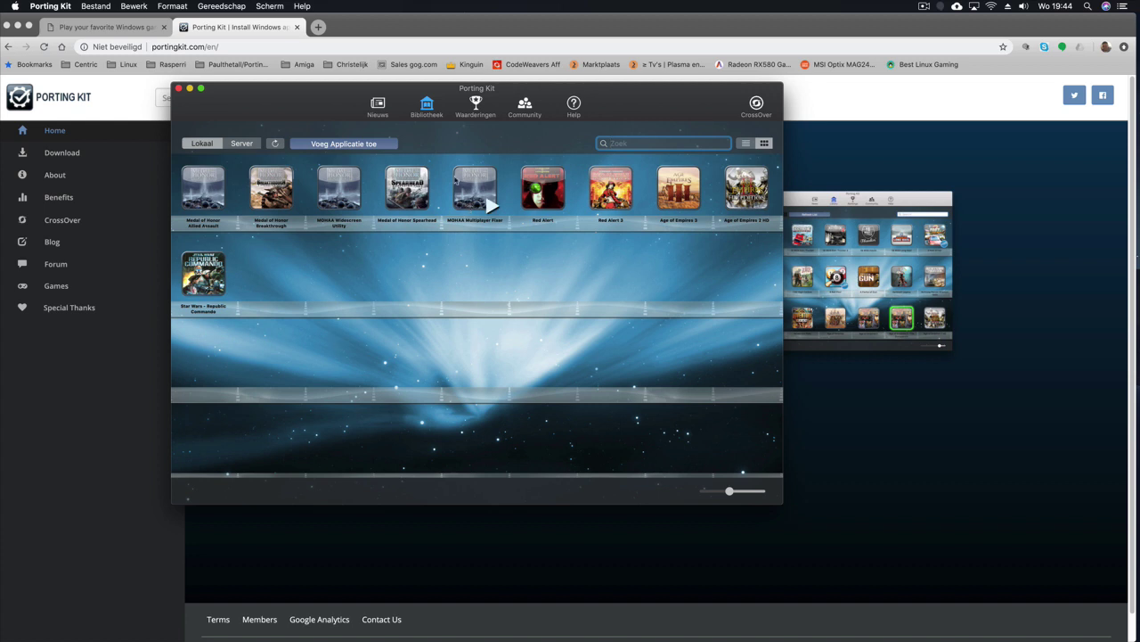
left_click(246, 145)
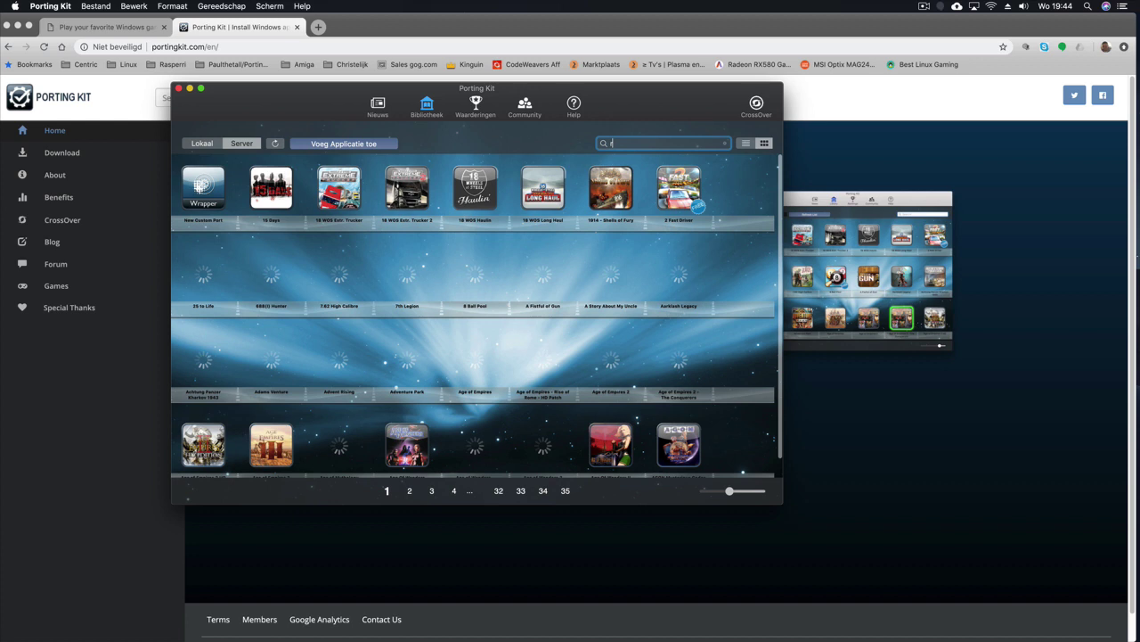
Step: Filter the server games by 'red' and start installing C&C Red Alert 2
type("red")
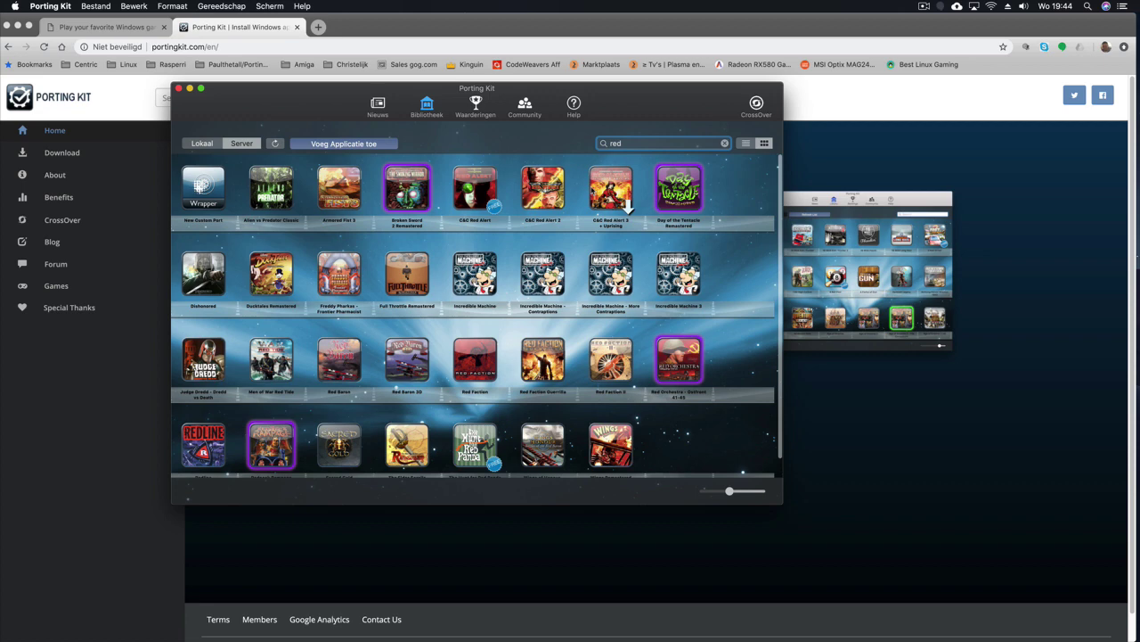
left_click(557, 201)
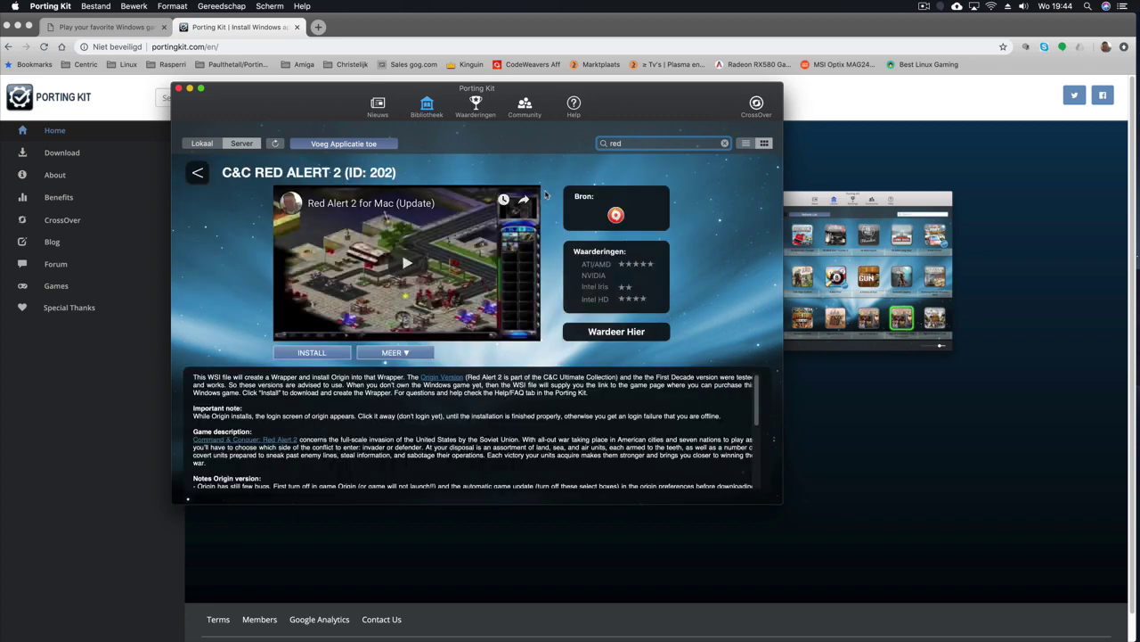
left_click(324, 353)
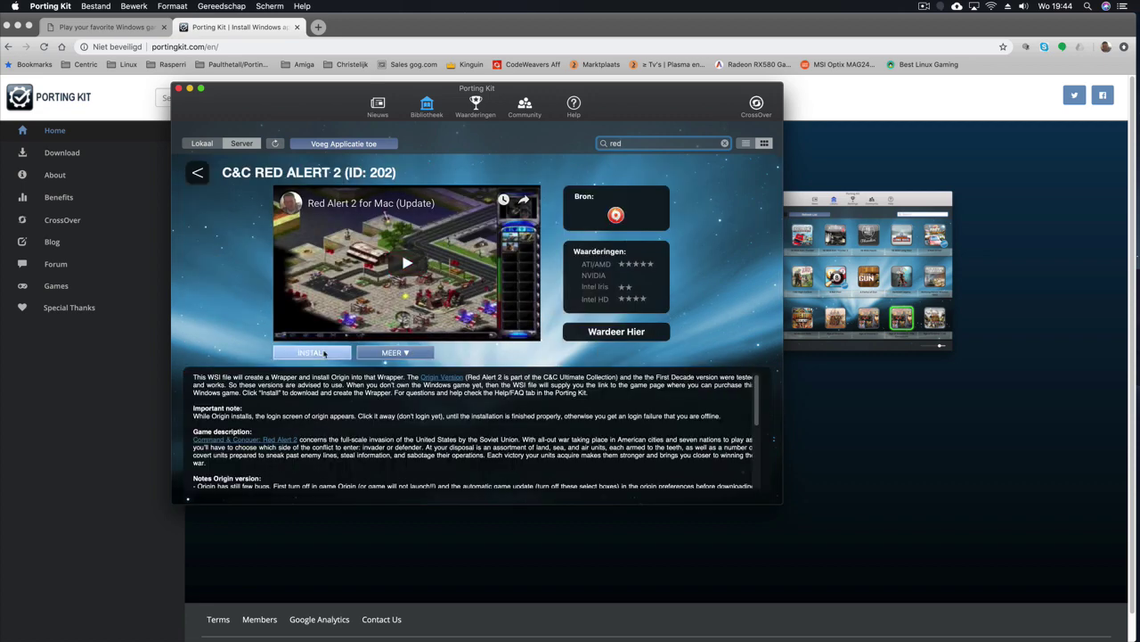
Step: Confirm Install Now, get past the introduction and agreement, and install to the default destination
left_click(674, 220)
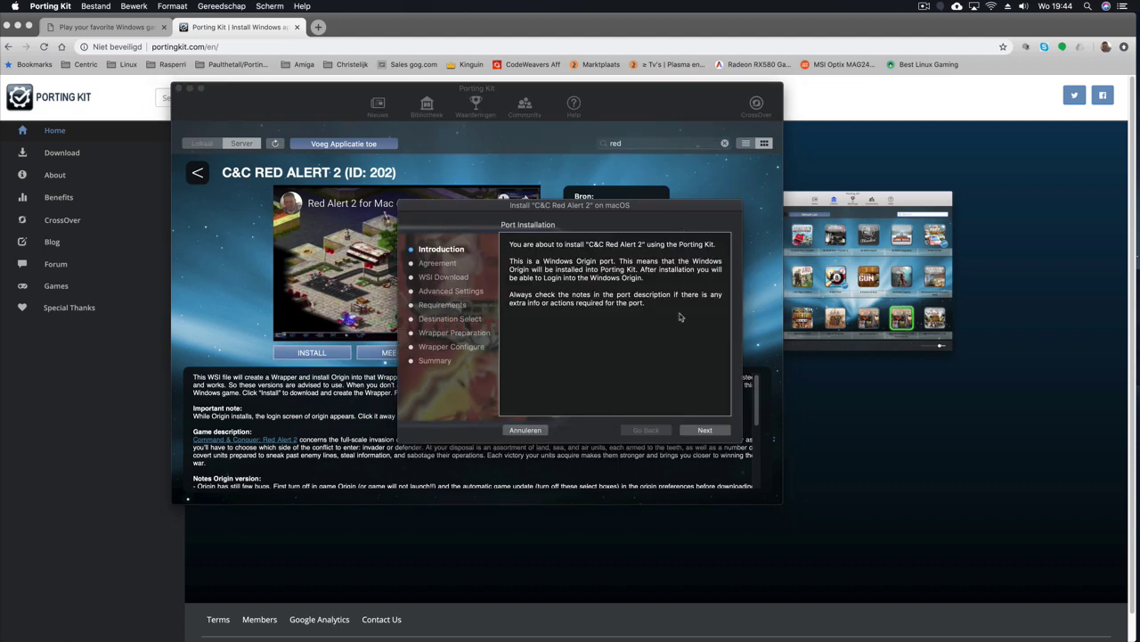
left_click(713, 433)
left_click(704, 431)
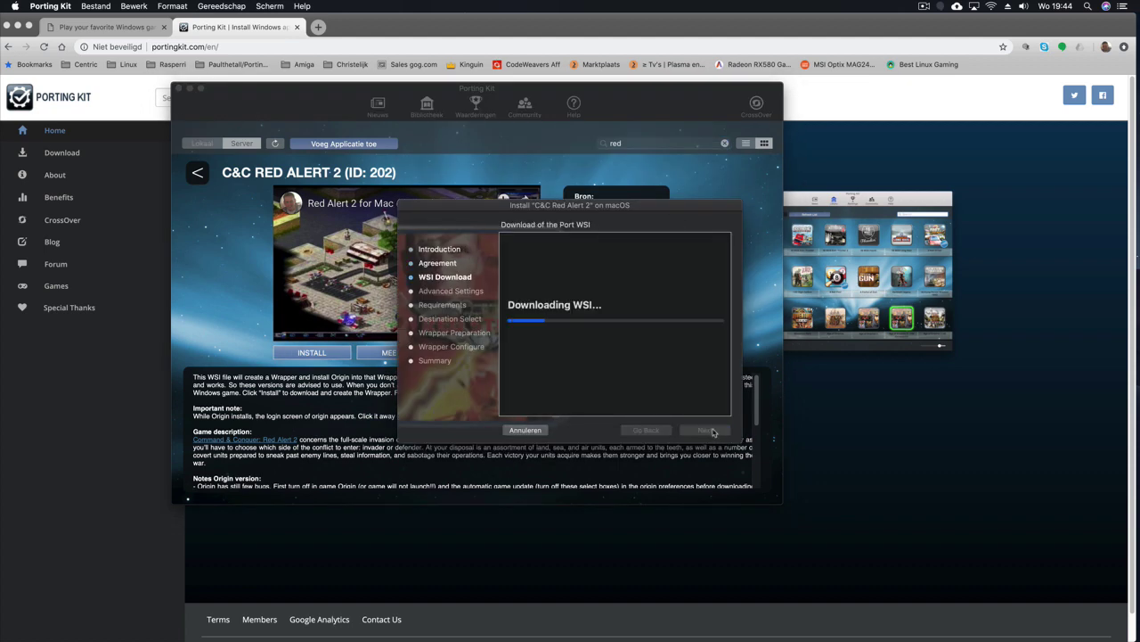
left_click(705, 429)
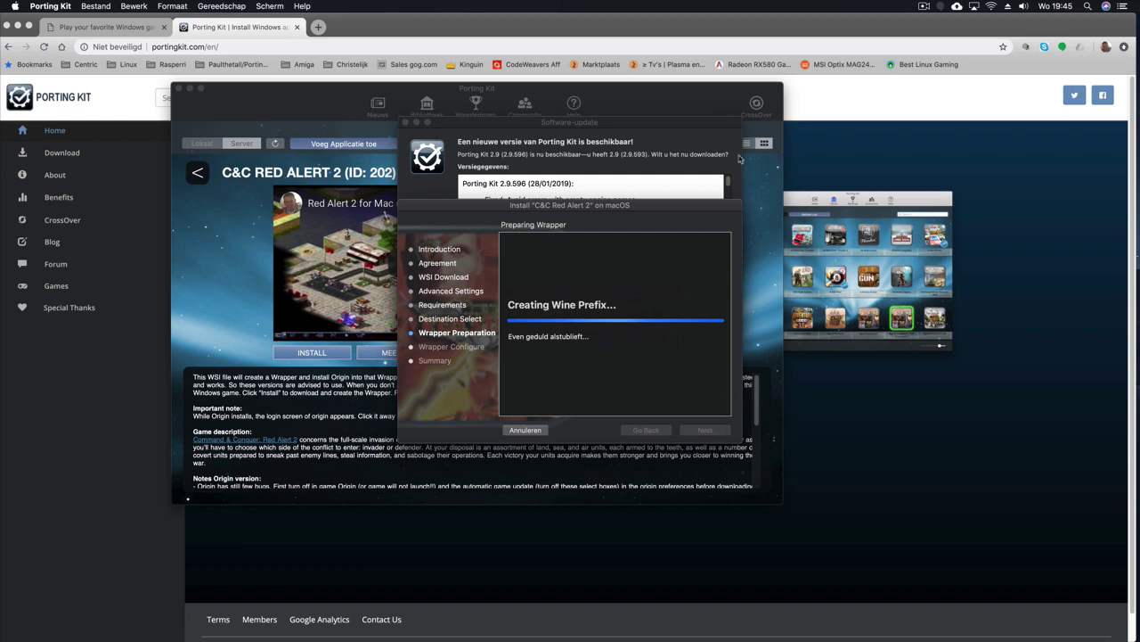
Step: Postpone the Porting Kit software update with 'Herinner mij er later aan'
left_click(670, 135)
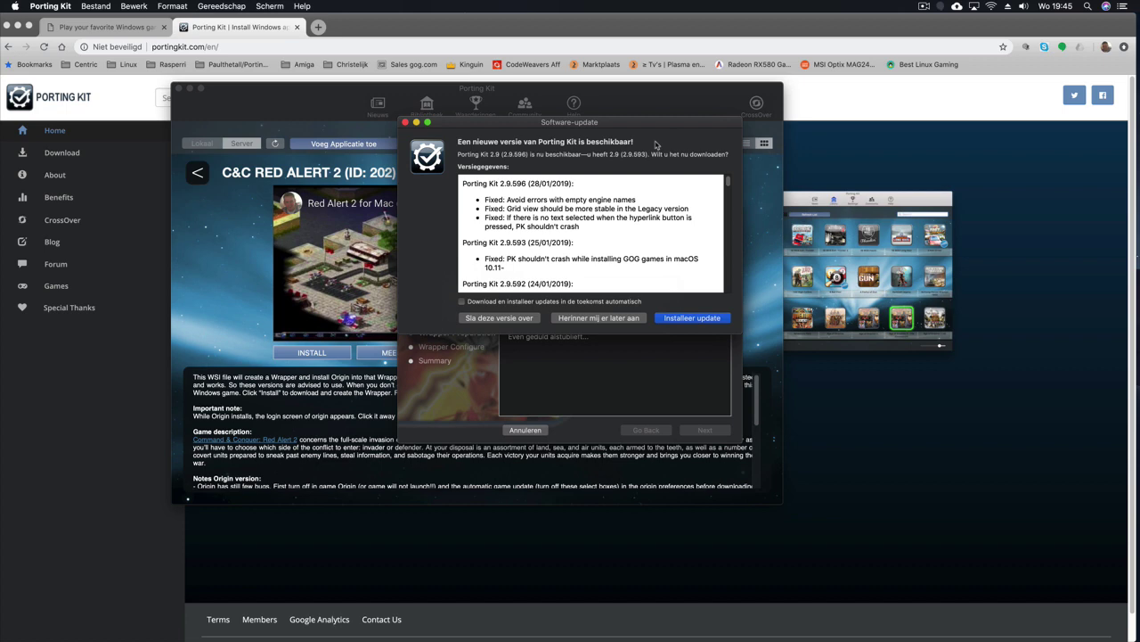
left_click(598, 319)
left_click(594, 318)
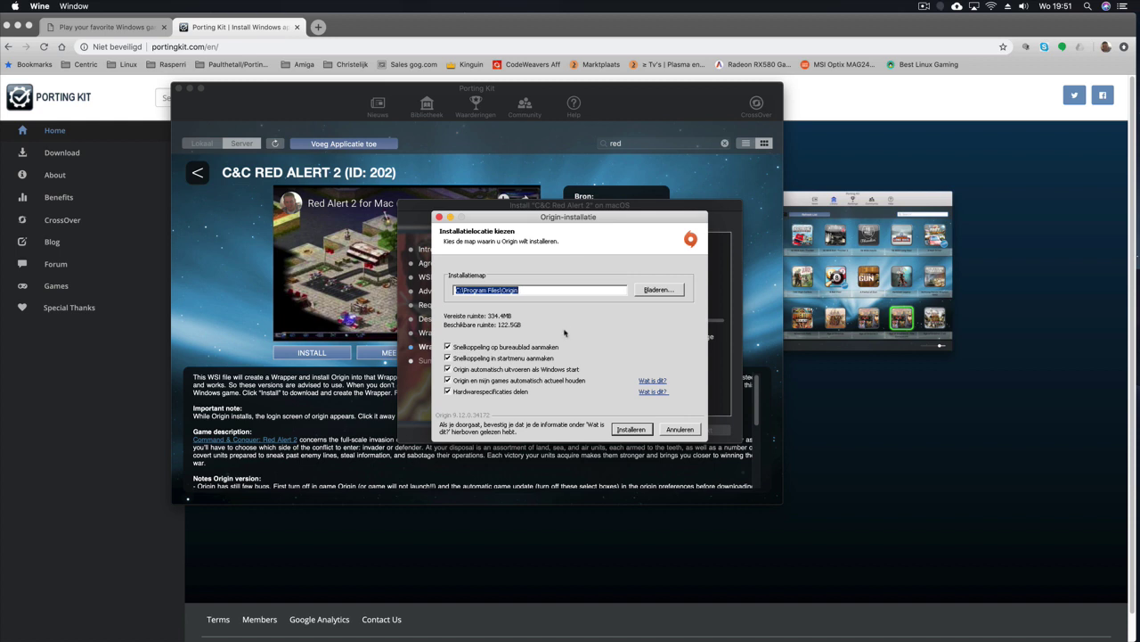
Step: Untick Origin's shortcut, autostart, auto-update and hardware-sharing options; install to C:\Program Files\Origin
left_click(456, 347)
left_click(460, 357)
left_click(471, 370)
left_click(477, 380)
left_click(485, 392)
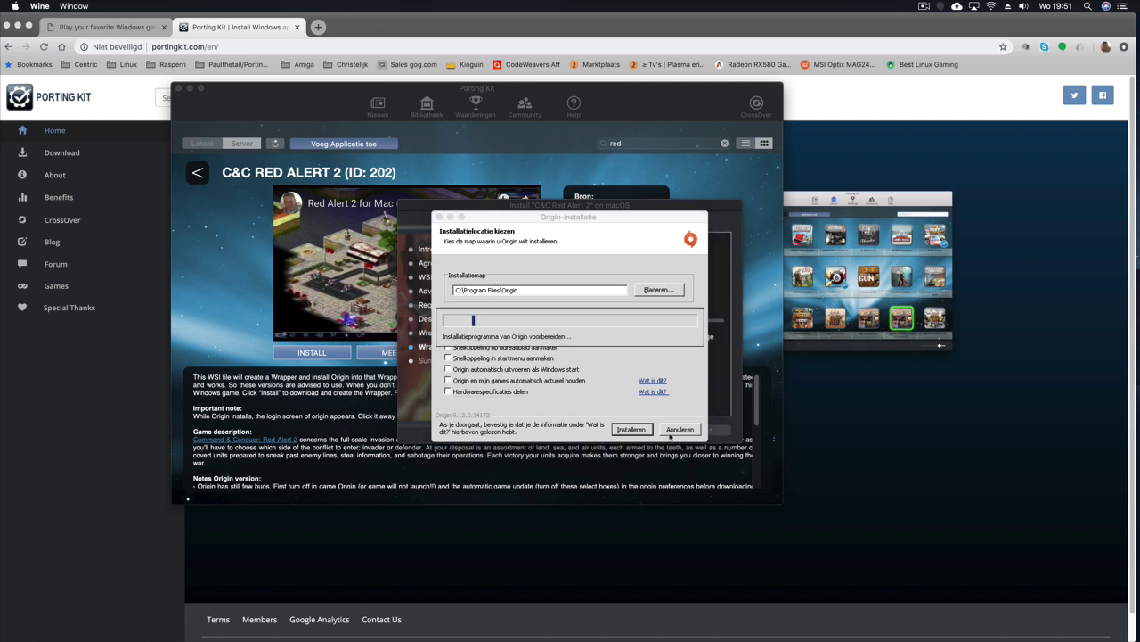
left_click(634, 430)
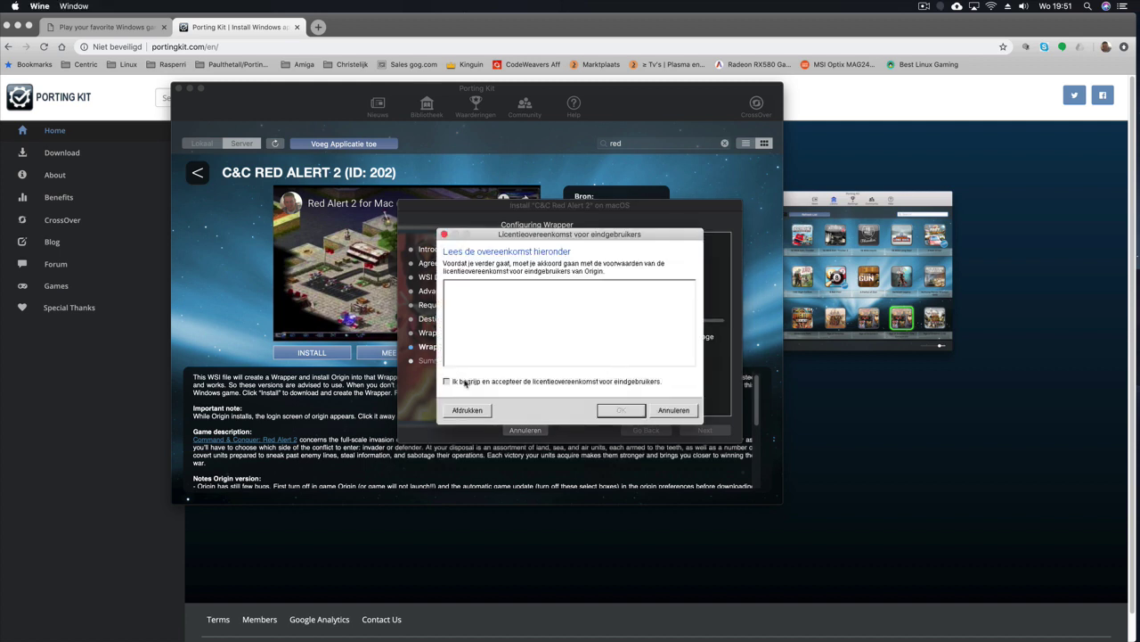
Step: Accept Origin's EULA with OK and bring the Porting Kit installer window forward
left_click(465, 383)
left_click(621, 410)
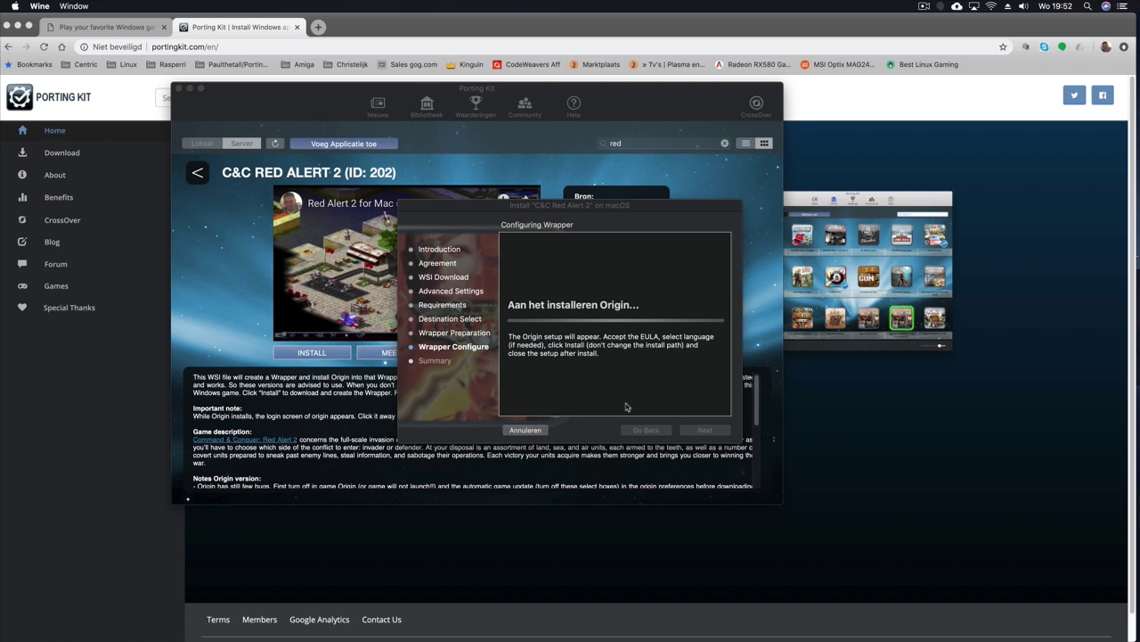
left_click(627, 397)
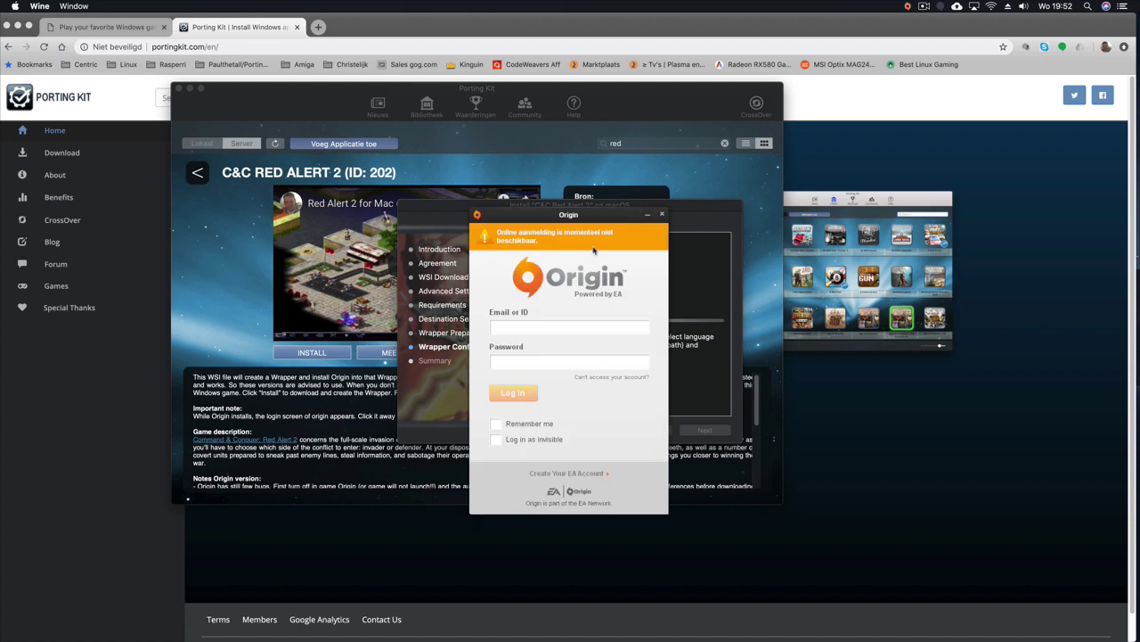
Step: Dismiss the Origin login window so the Red Alert 2 install completes
left_click(662, 215)
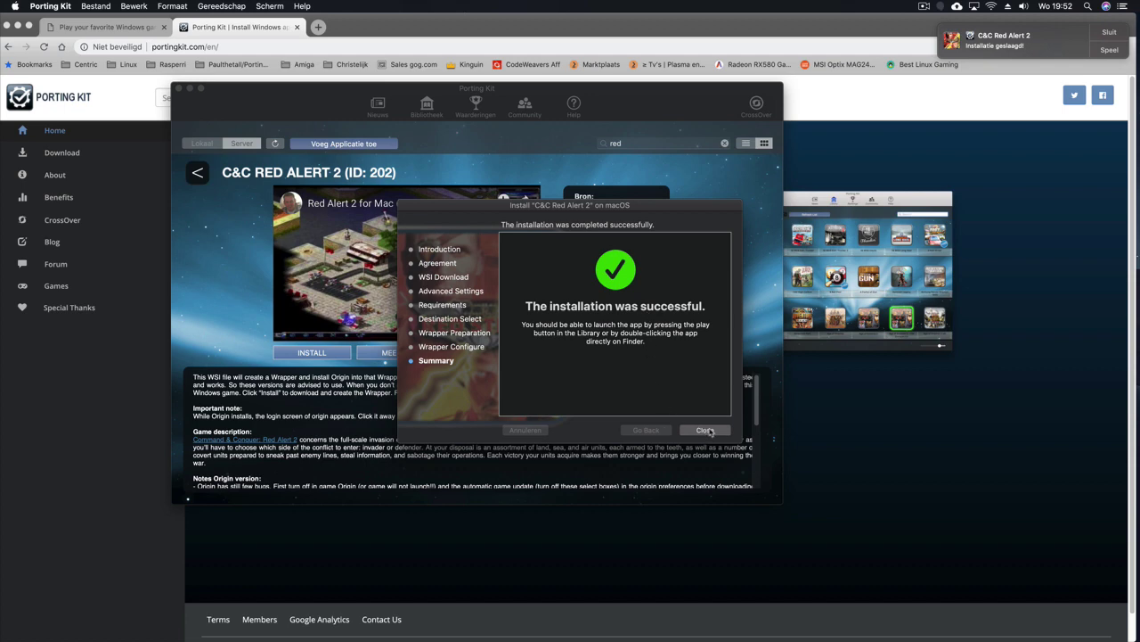
Step: Close the install summary, launch Red Alert 2 with SPEEL, and dismiss the success notification
left_click(705, 430)
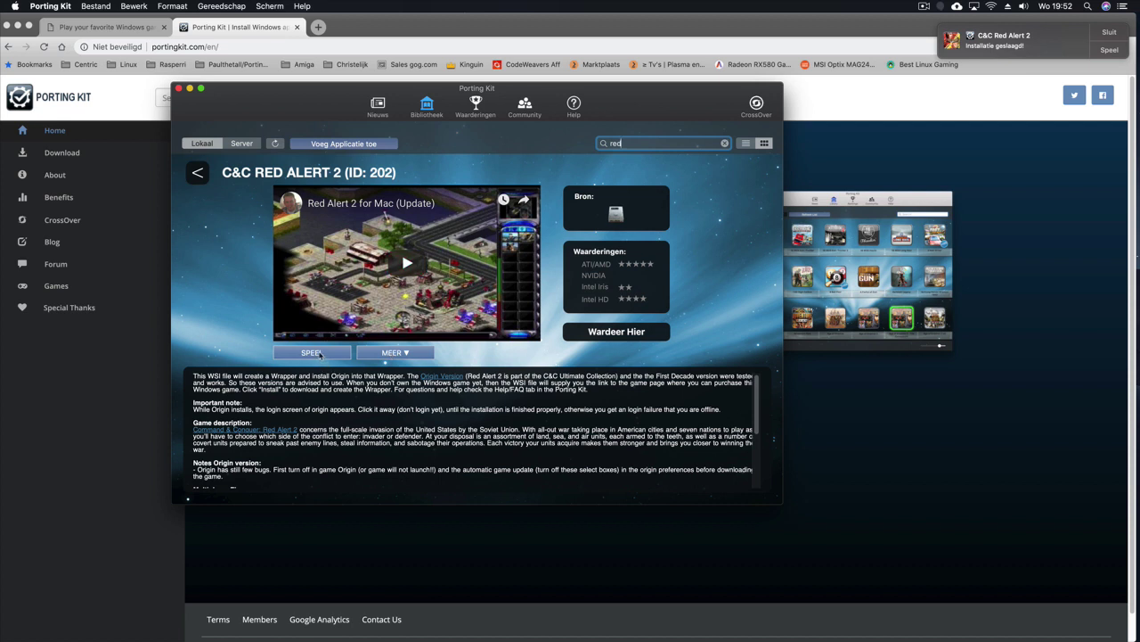
left_click(320, 353)
left_click(1106, 33)
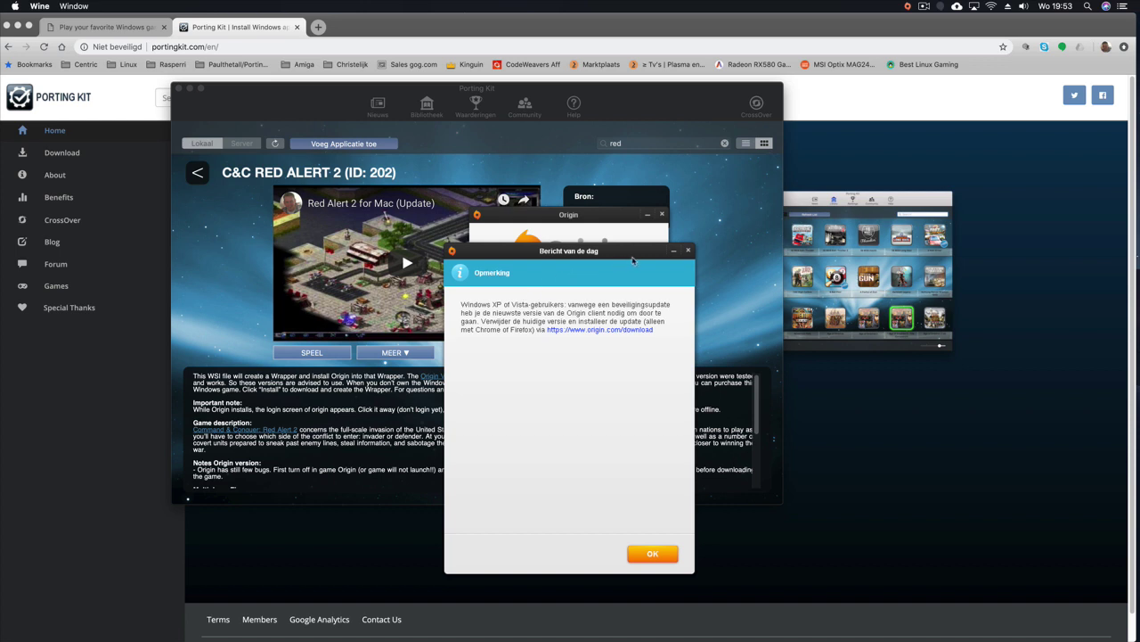
Step: Dismiss the message of the day and sign in with the account e-mail and password, ticking Onthouden
left_click(657, 555)
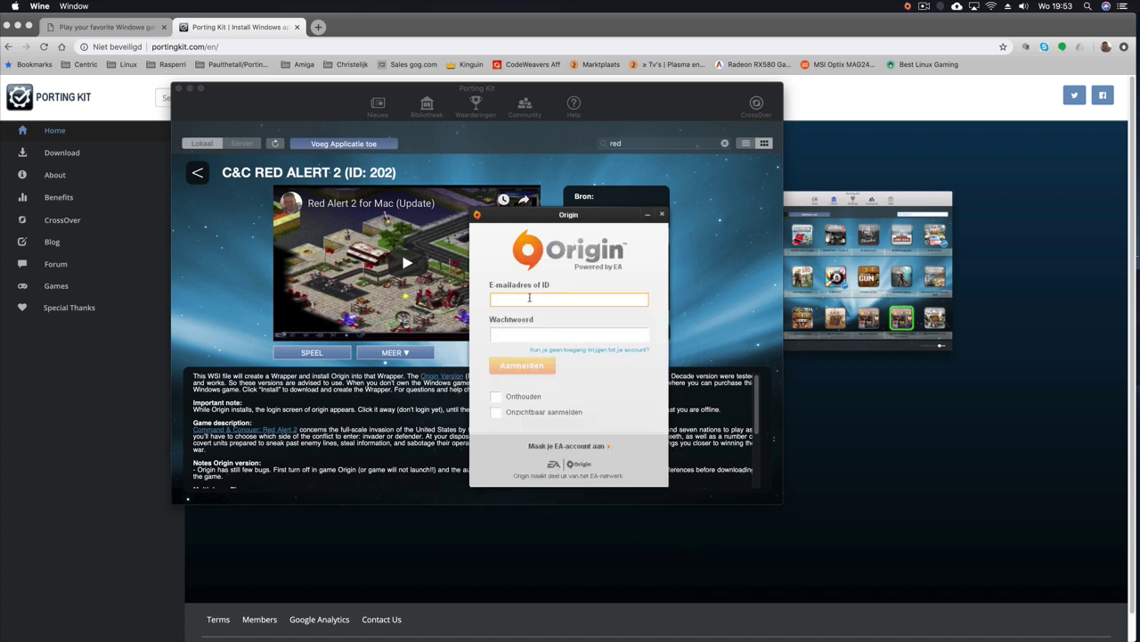
key("Tab")
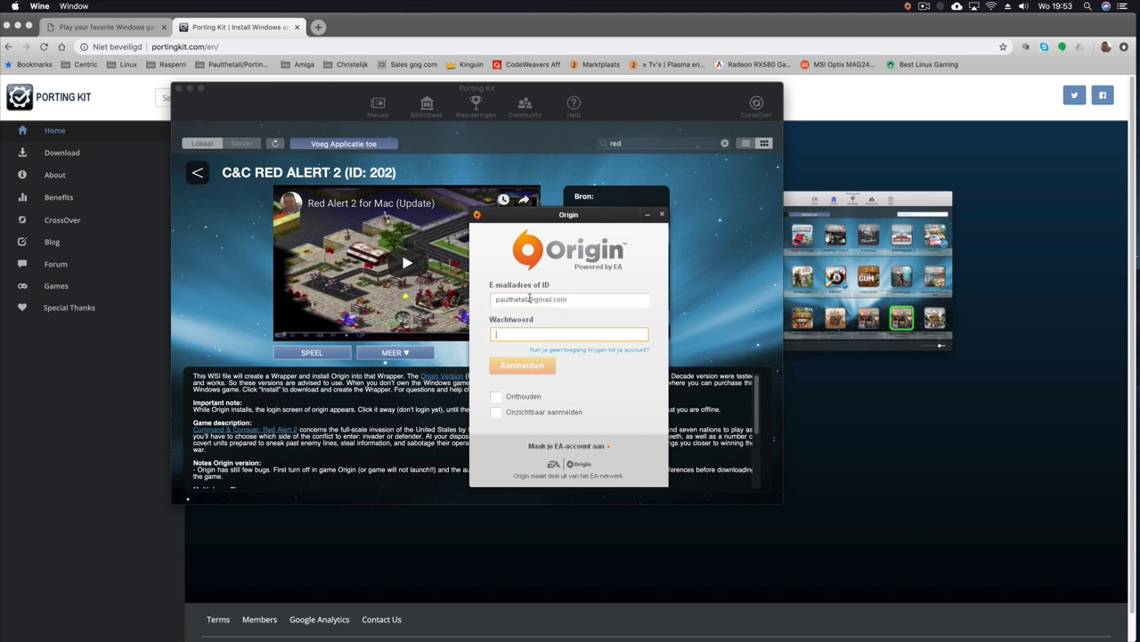
type("•")
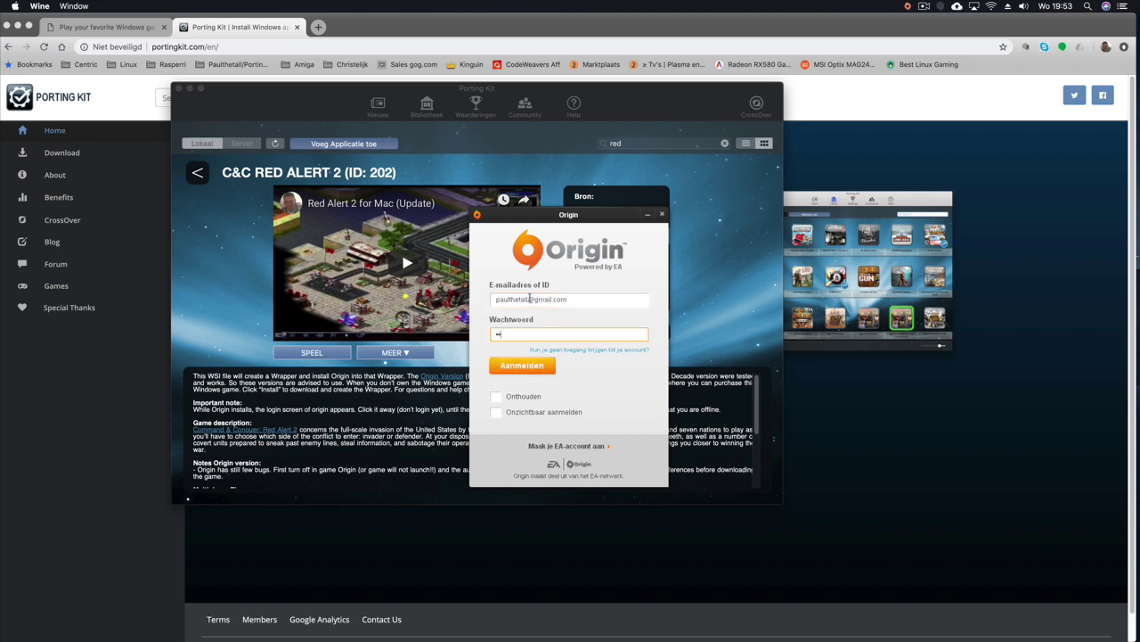
type("••••••")
left_click(498, 401)
left_click(531, 366)
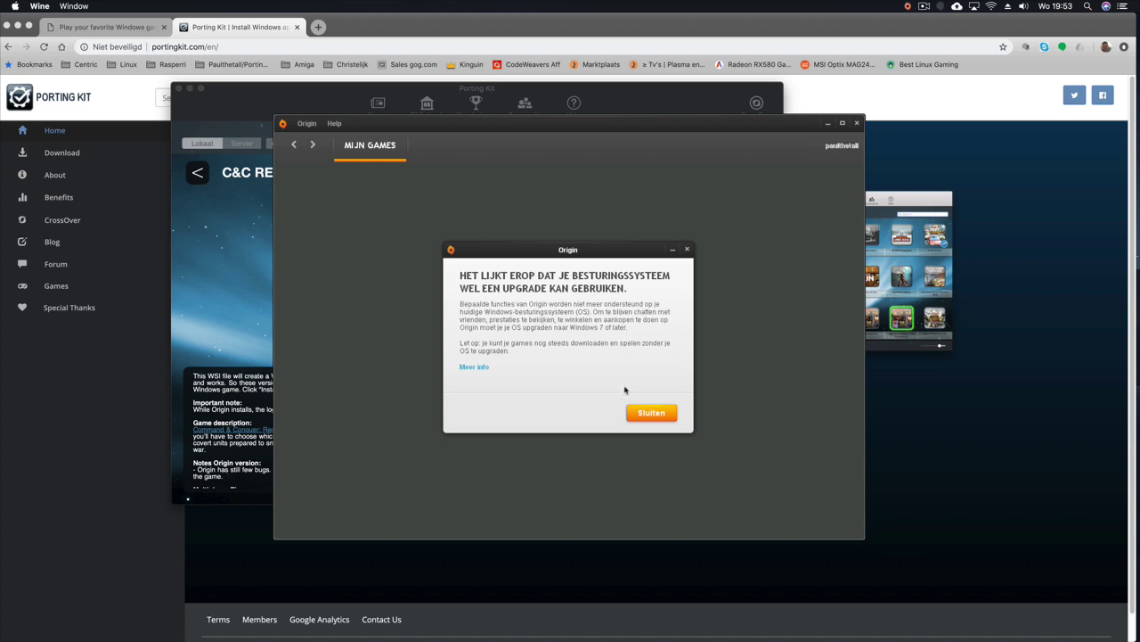
Step: Dismiss the OS-upgrade notice and shrink the library covers to seven per row
left_click(649, 414)
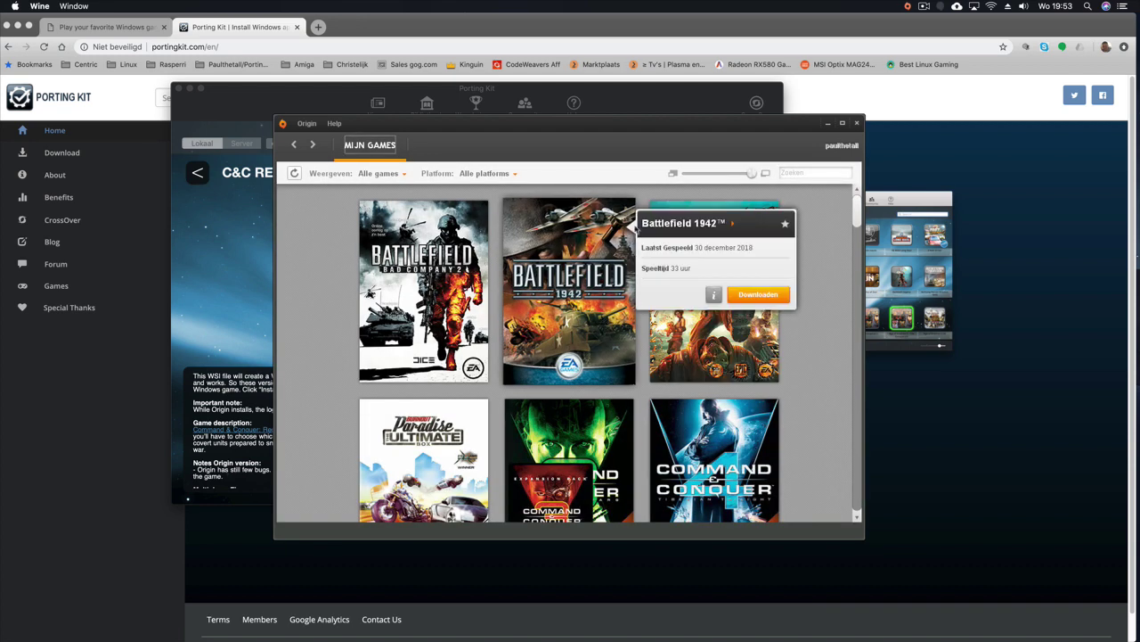
left_click(702, 173)
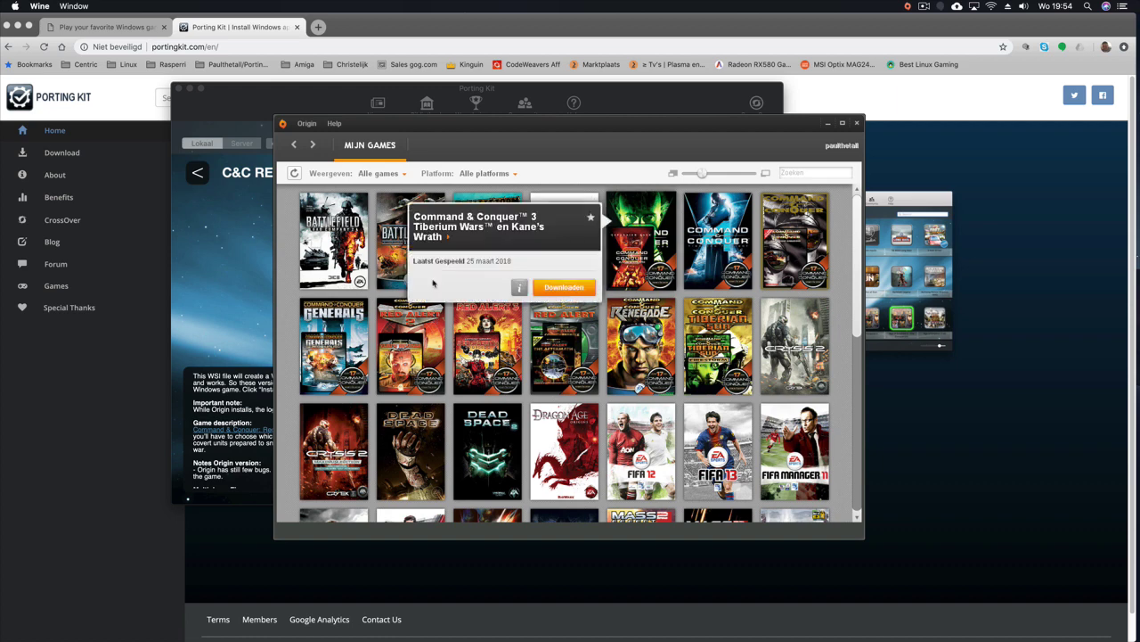
mouse_move(420, 337)
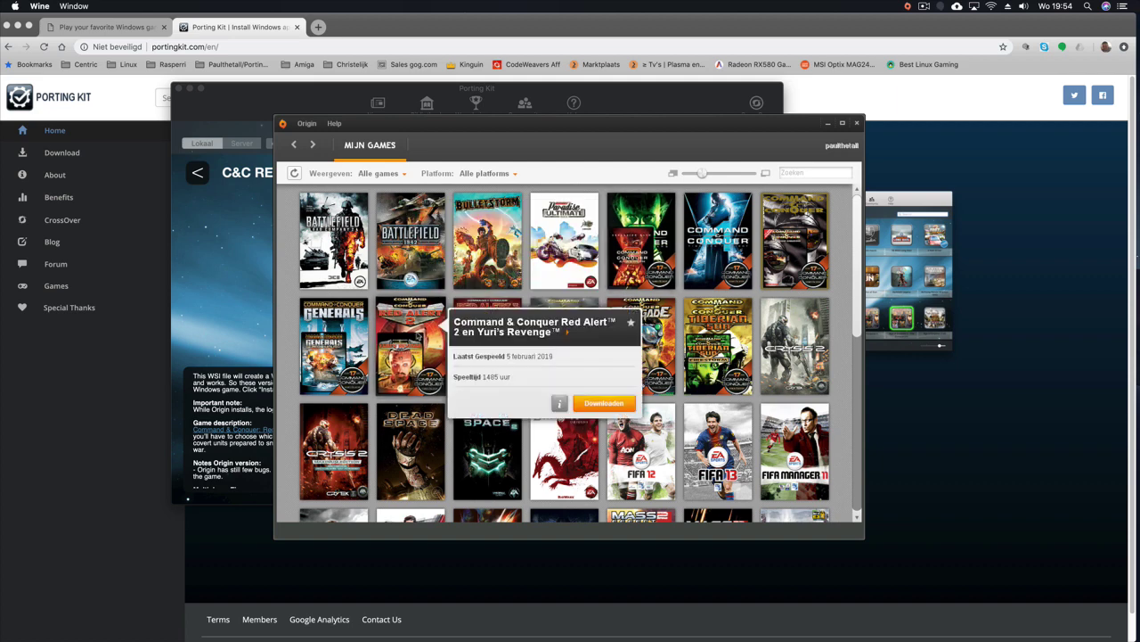
Step: Download Red Alert 2 and Yuri's Revenge in English US, without start-menu or desktop shortcuts, accepting the license
left_click(604, 404)
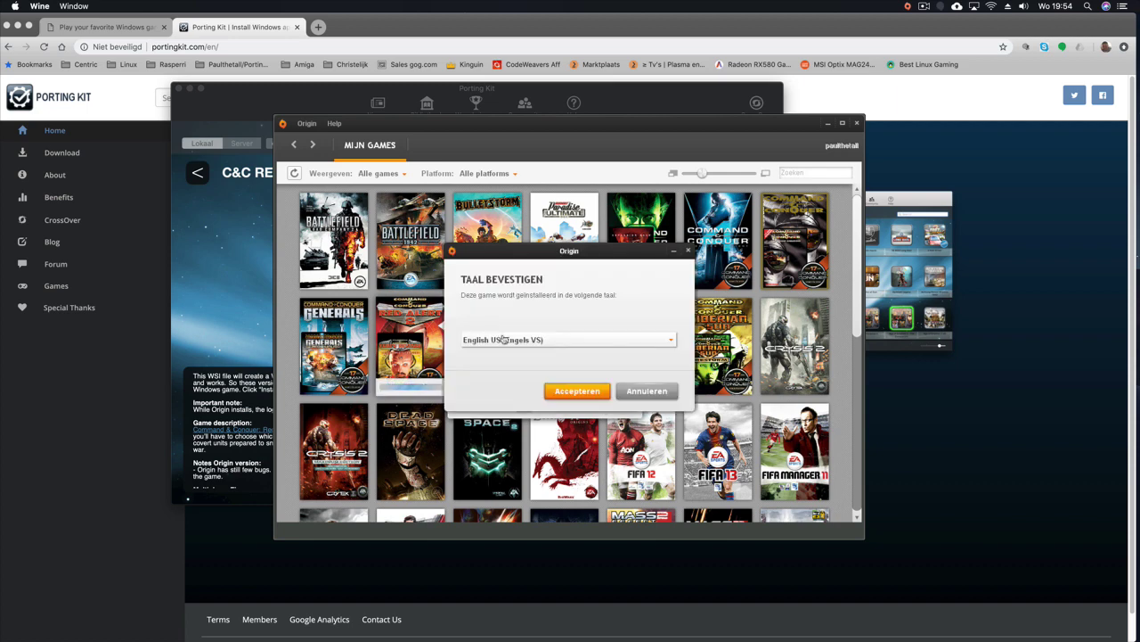
left_click(577, 390)
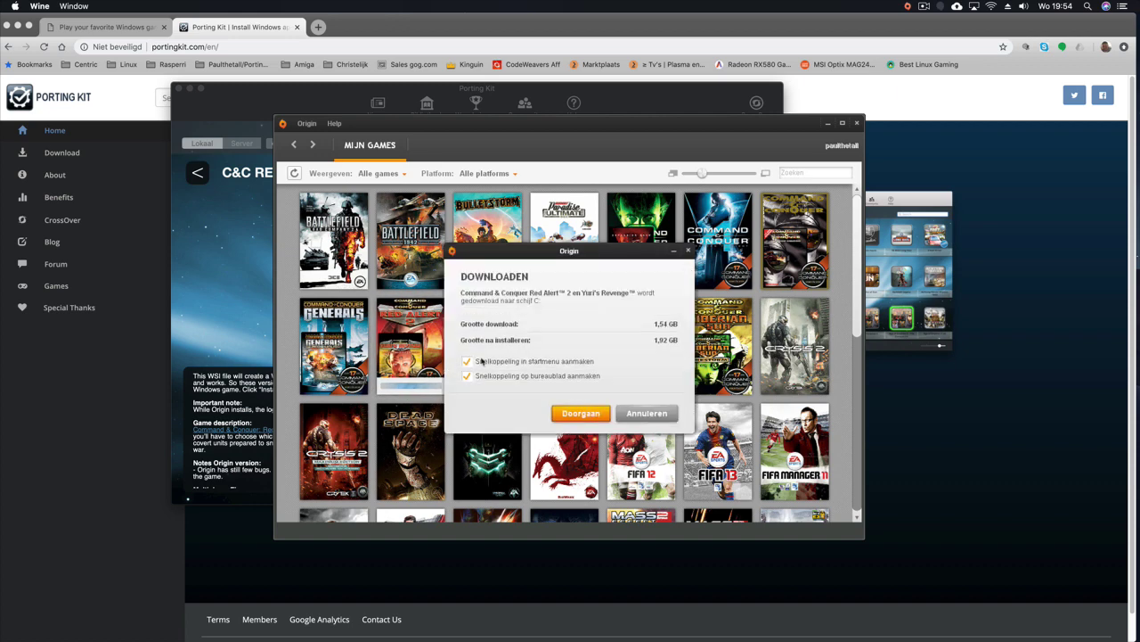
left_click(485, 362)
left_click(495, 377)
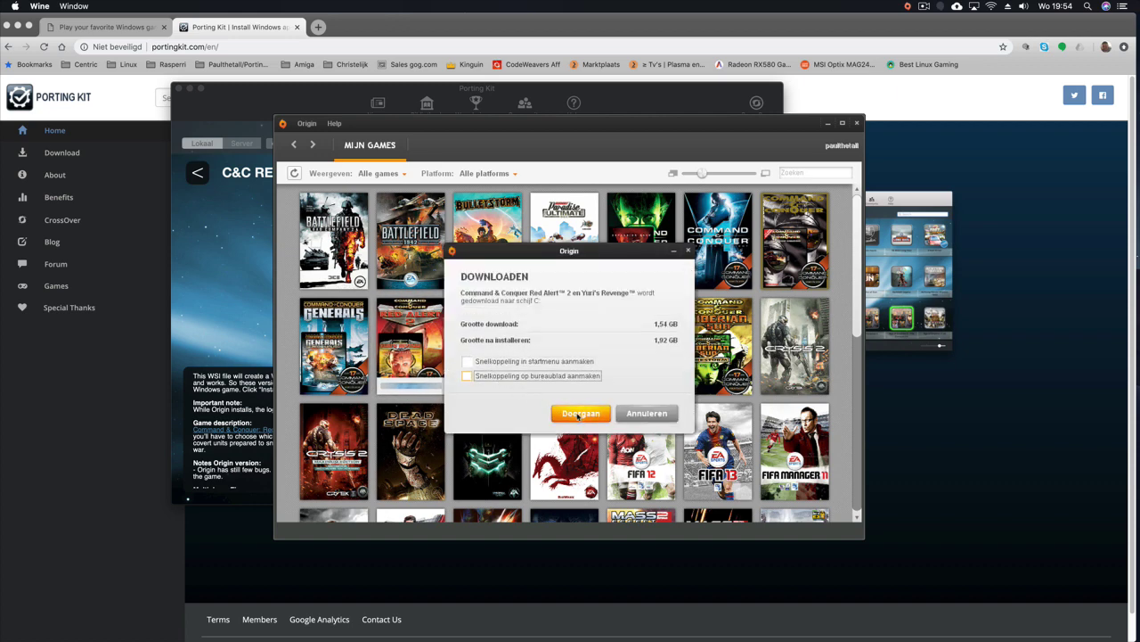
left_click(580, 416)
left_click(506, 375)
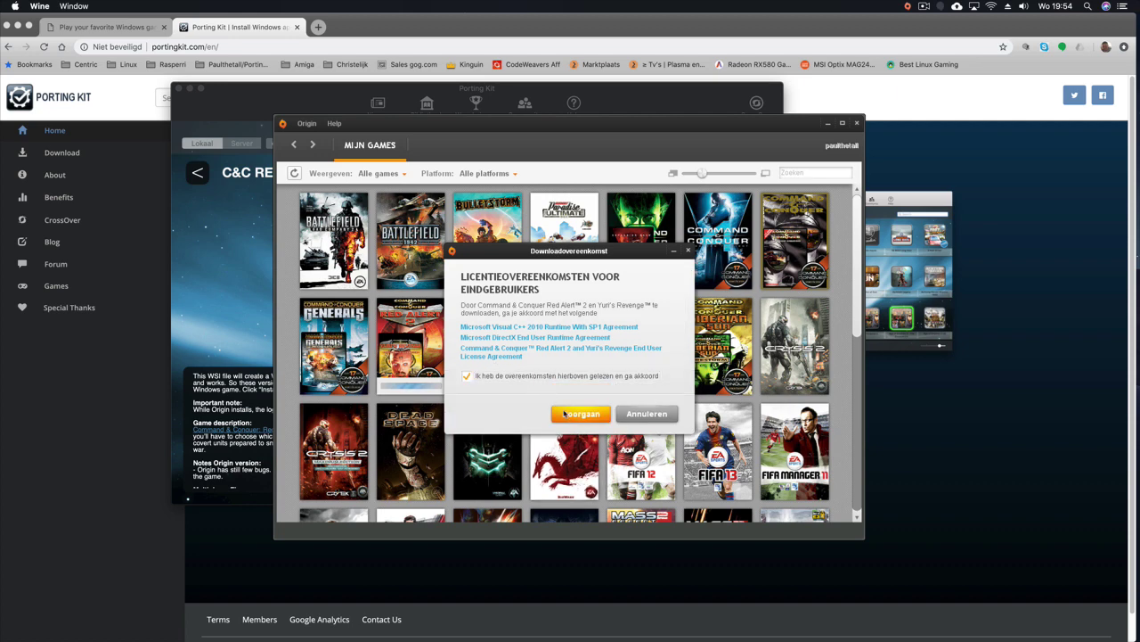
left_click(581, 414)
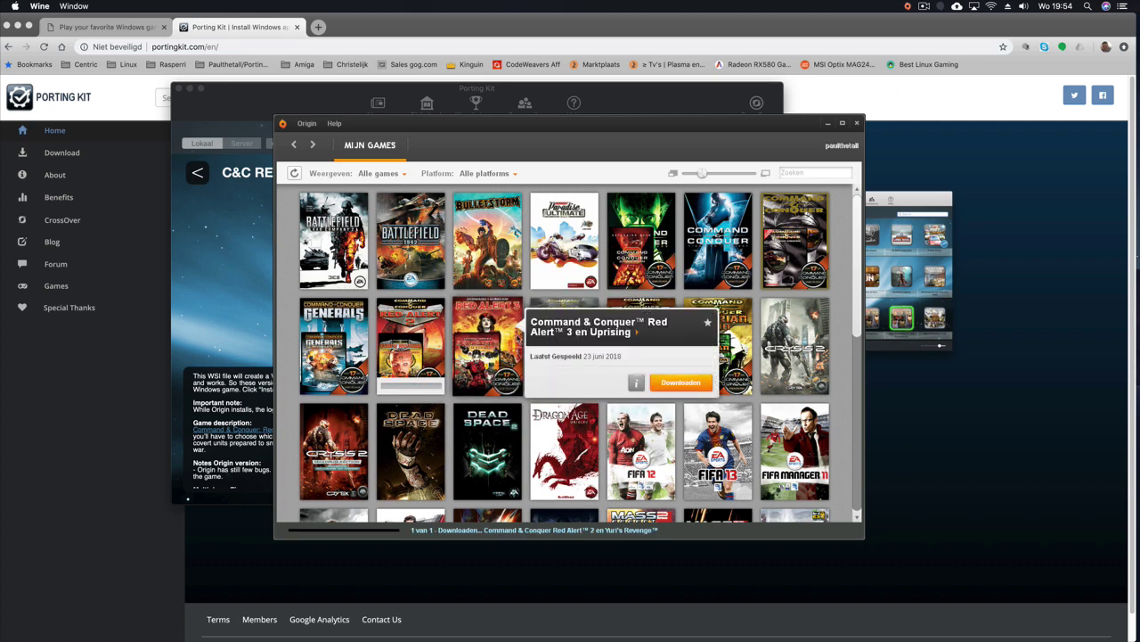
Step: Untick 'Origin in-game inschakelen' in Toepassingsinstellingen and go back to MIJN GAMES
left_click(311, 127)
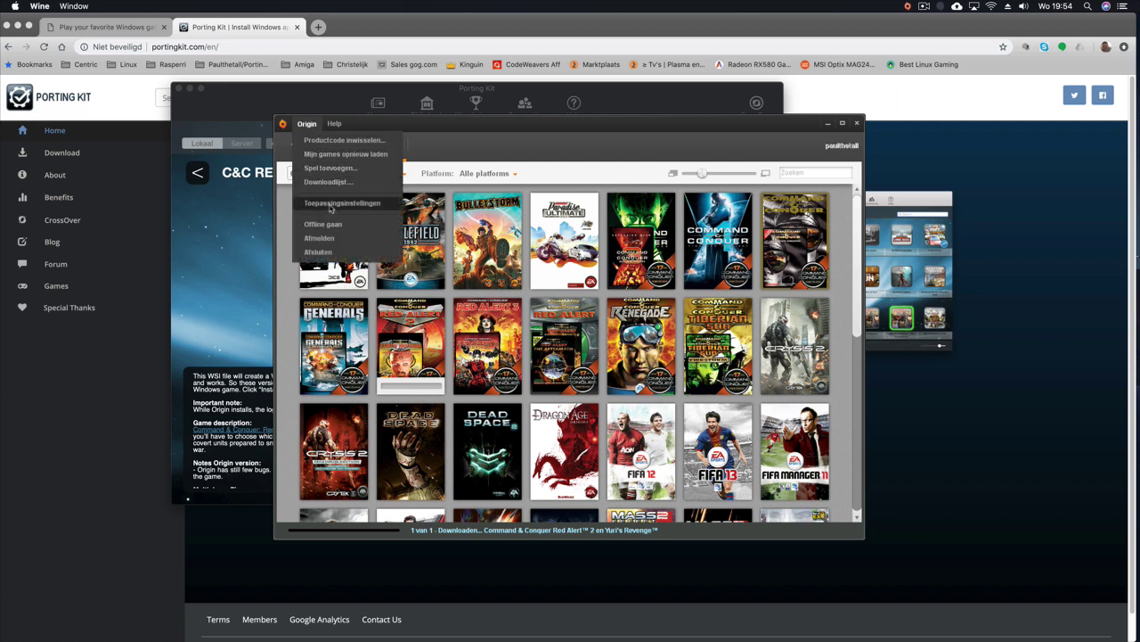
left_click(331, 203)
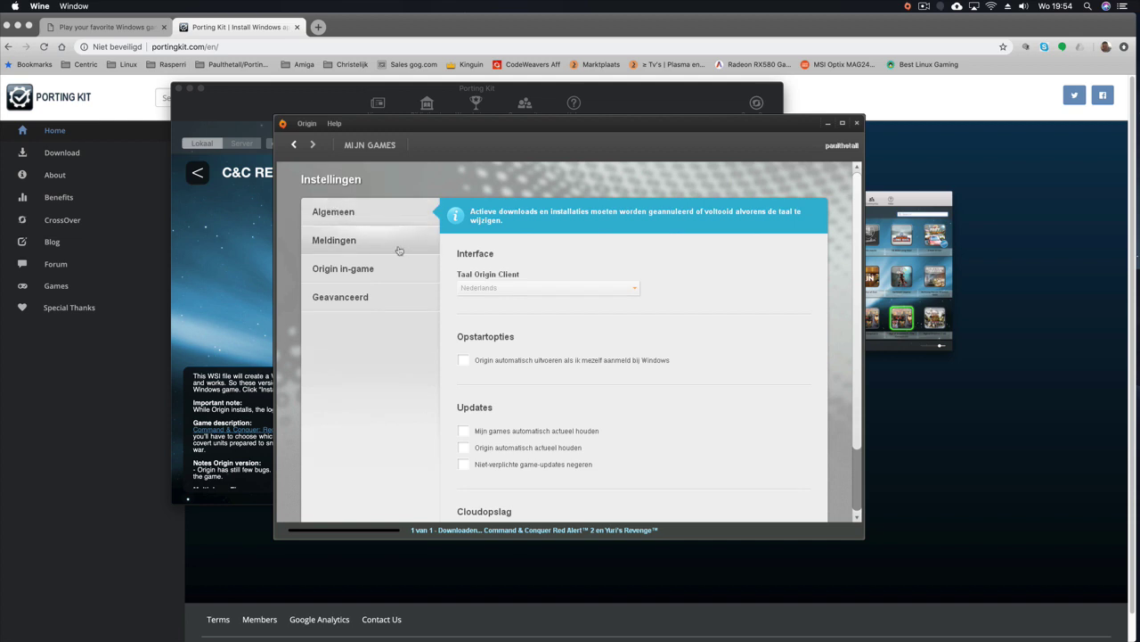
left_click(352, 267)
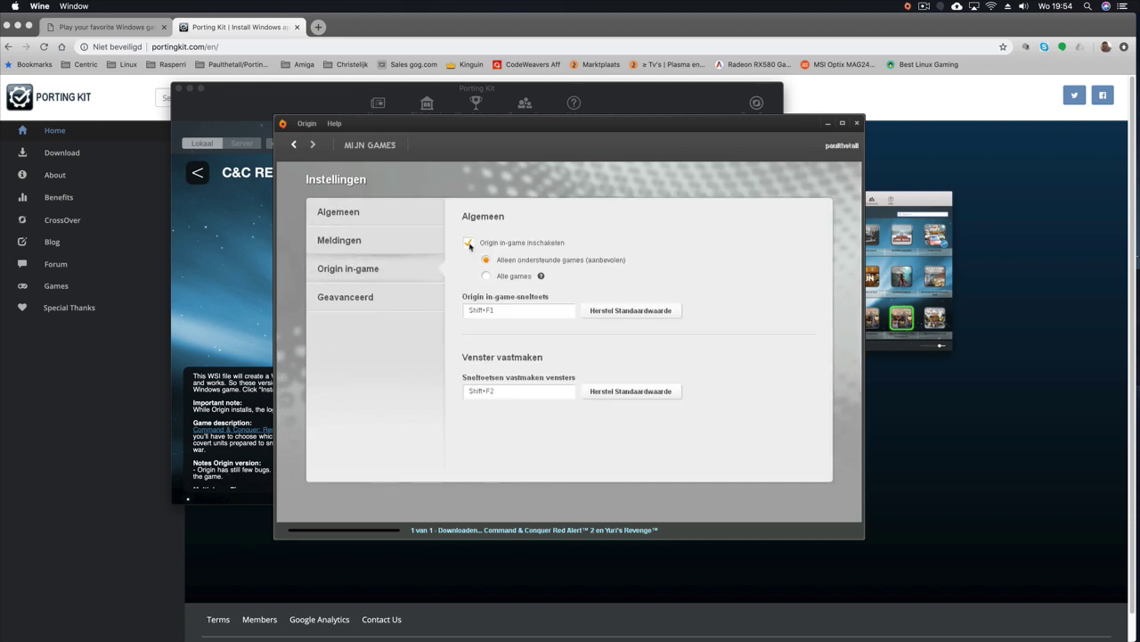
left_click(468, 244)
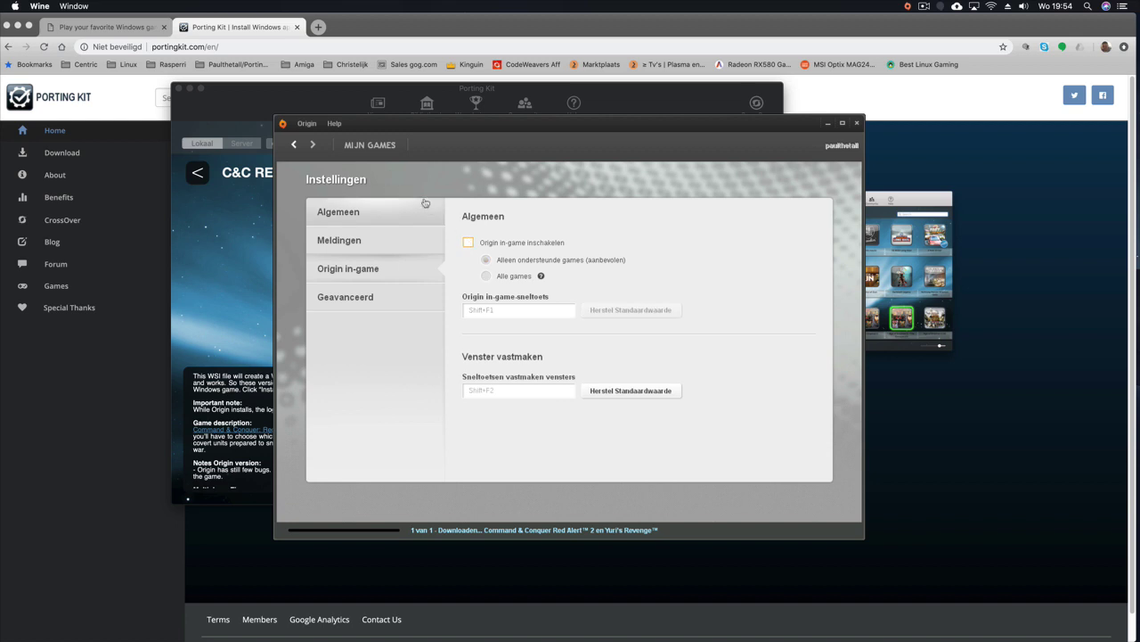
left_click(379, 148)
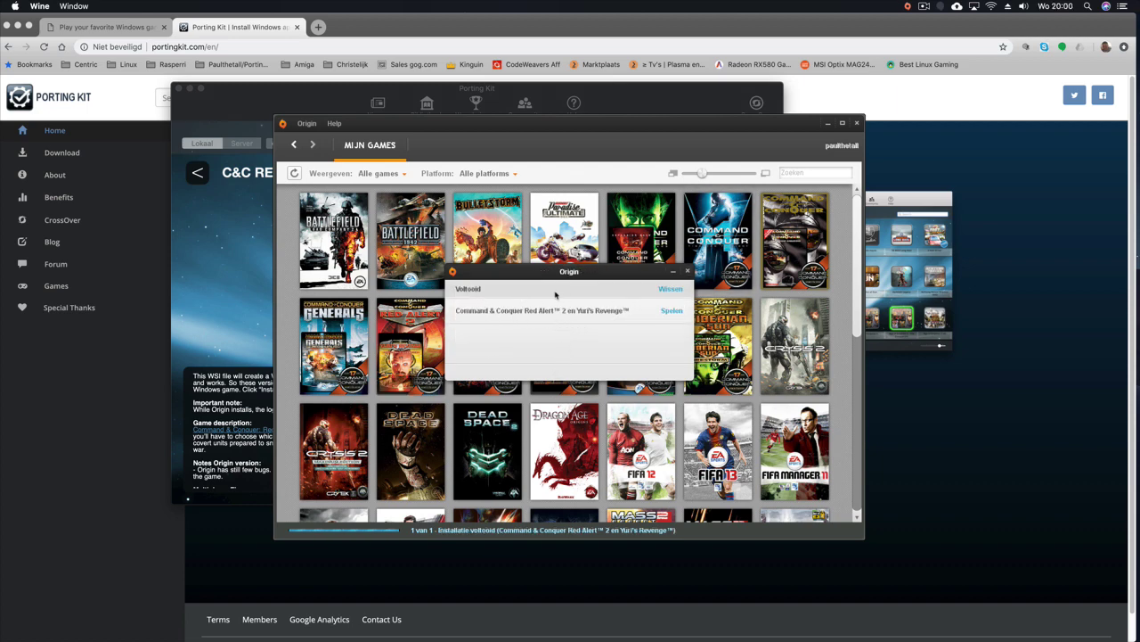
Step: Close the downloads list, play Red Alert 2 and Yuri's Revenge, and pick Red Alert 2 in the launcher
left_click(687, 274)
mouse_move(417, 364)
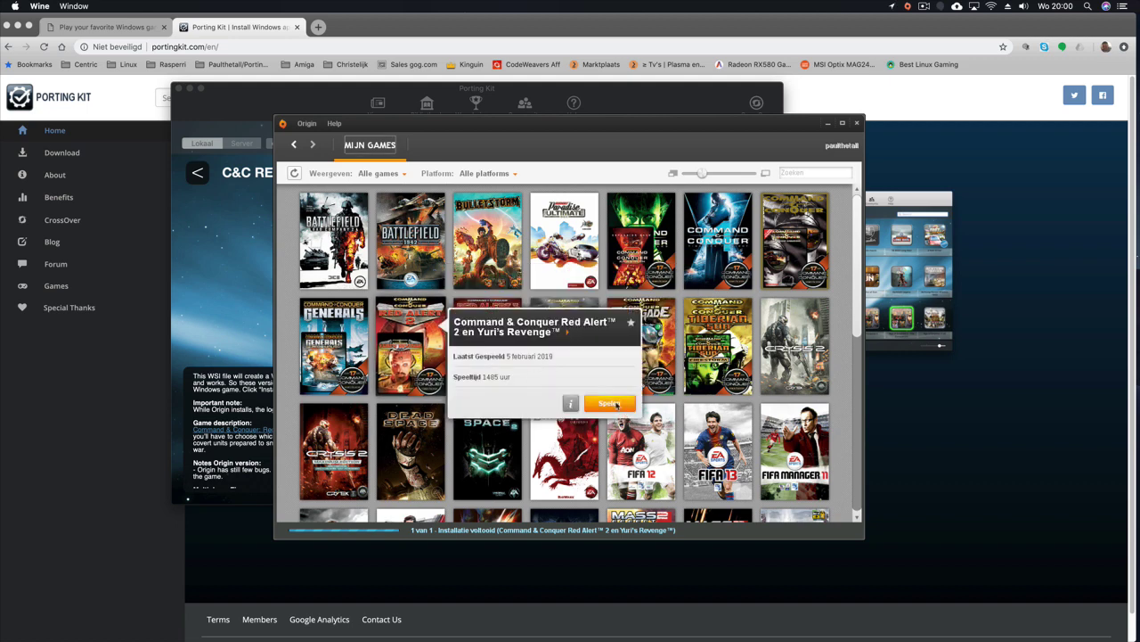
left_click(613, 403)
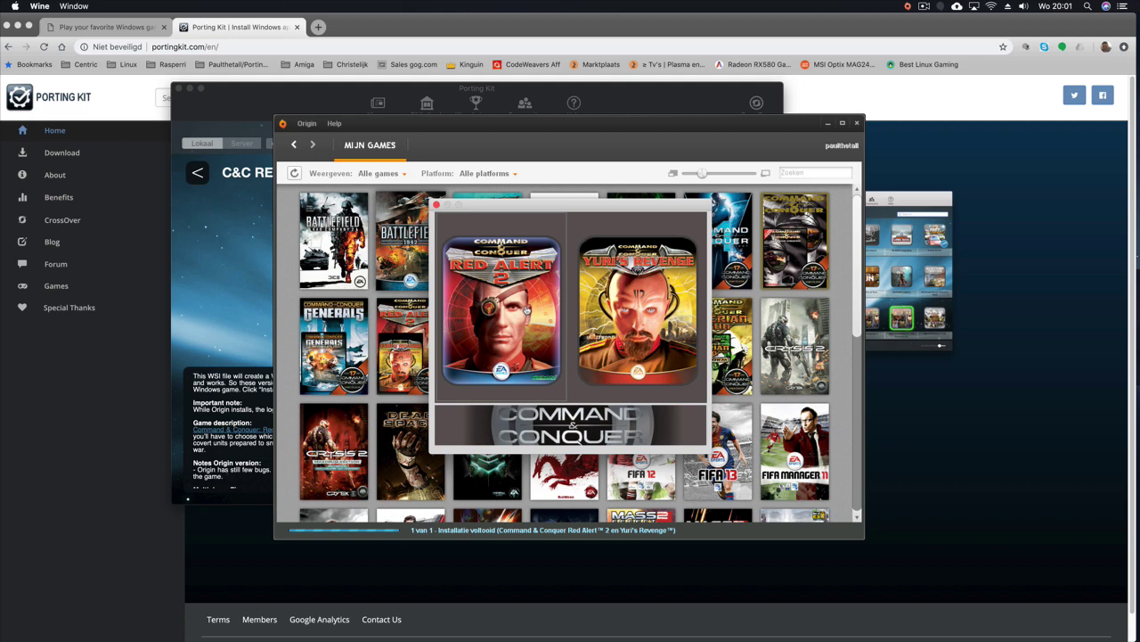
left_click(518, 319)
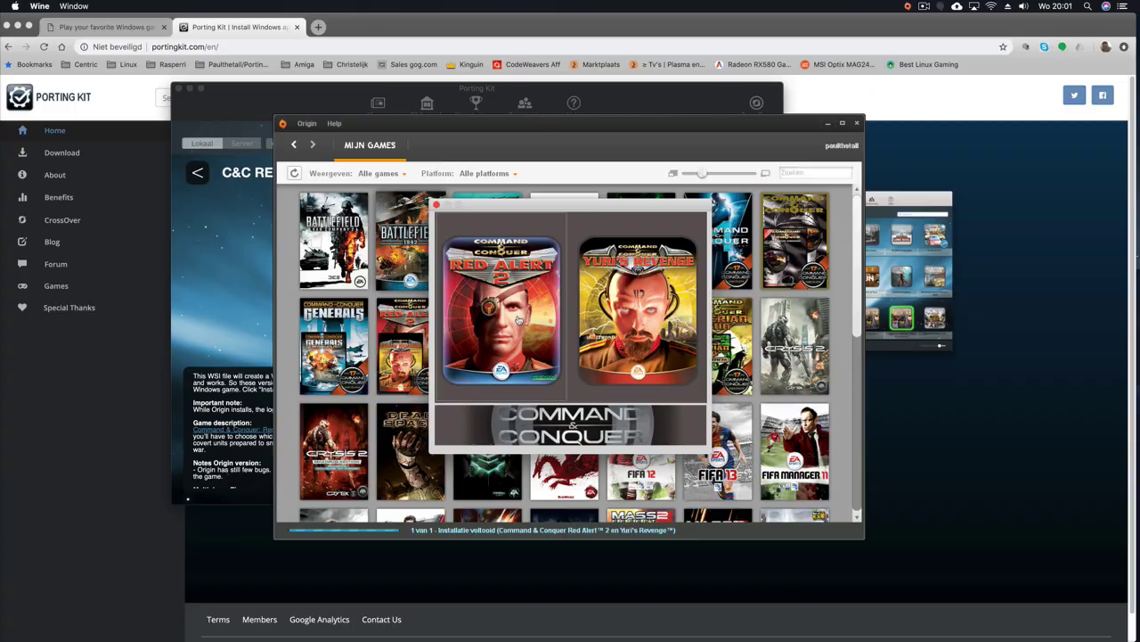